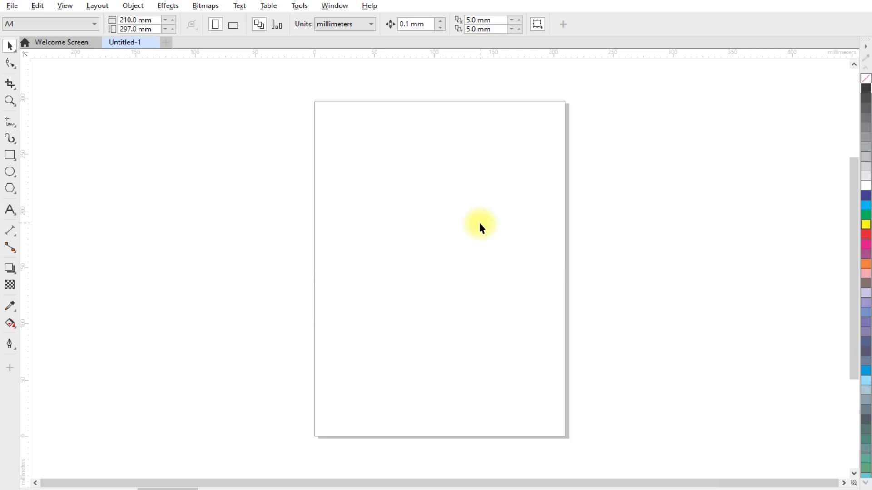
Step: Bring up the Open Drawing dialog on Desktop\work, showing the BOARD and VISITING CARD files
left_click(12, 6)
left_click(32, 45)
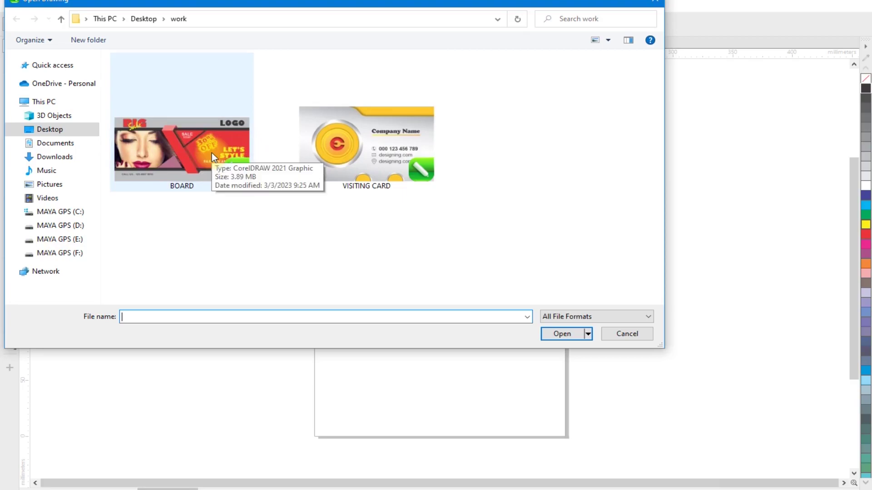
Step: Open BOARD.cdr, zoom out, and select every part of the 144 × 72 inch sale banner
double_click(182, 141)
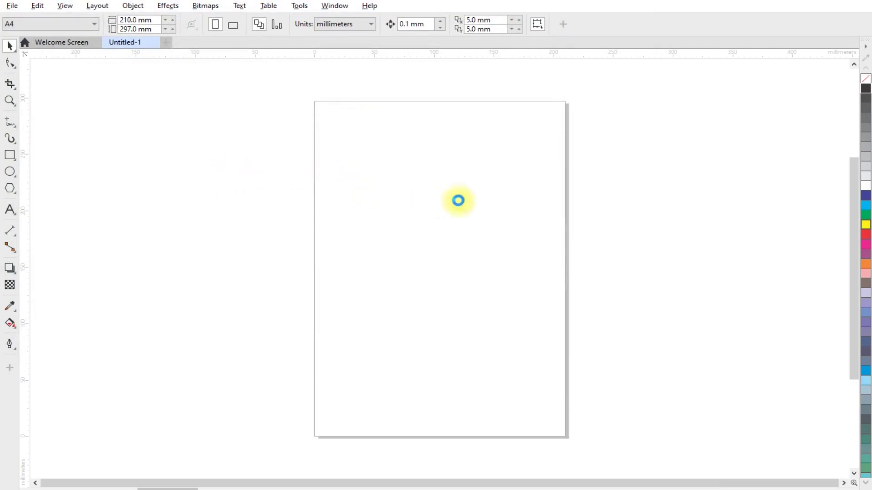
scroll(327, 225, "down", 2)
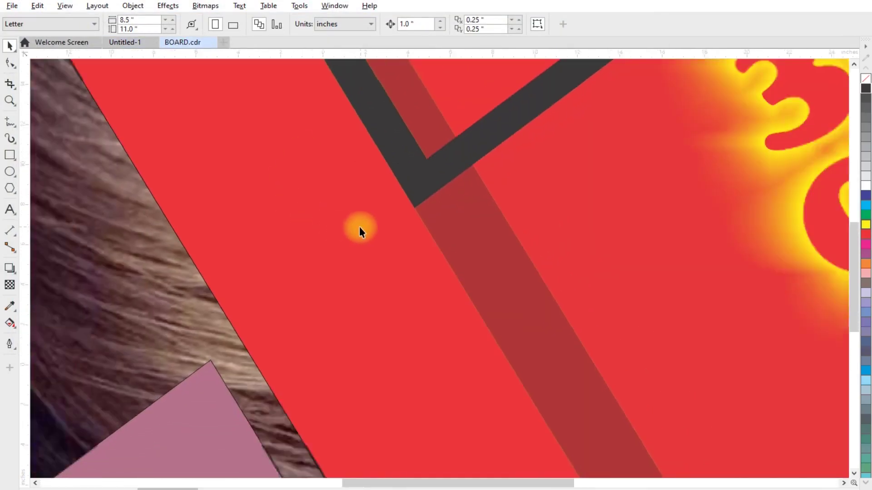
scroll(359, 227, "down", 3)
scroll(363, 222, "down", 3)
scroll(363, 225, "down", 2)
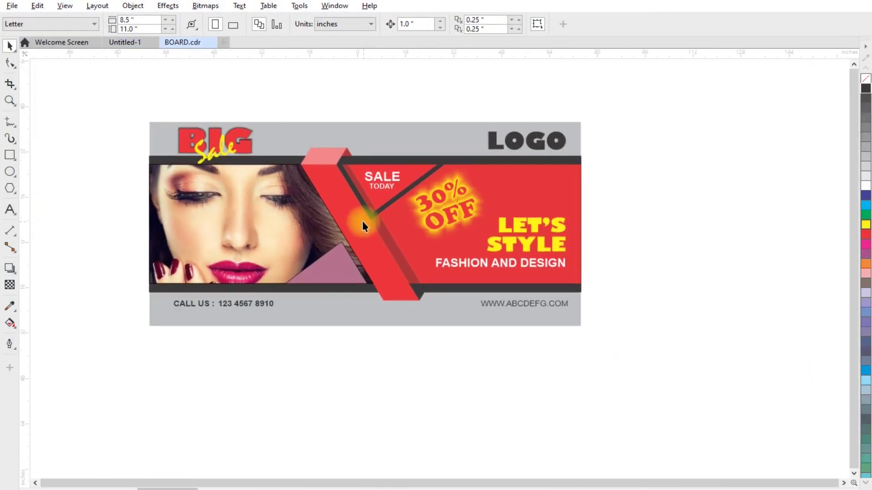
left_click(261, 146)
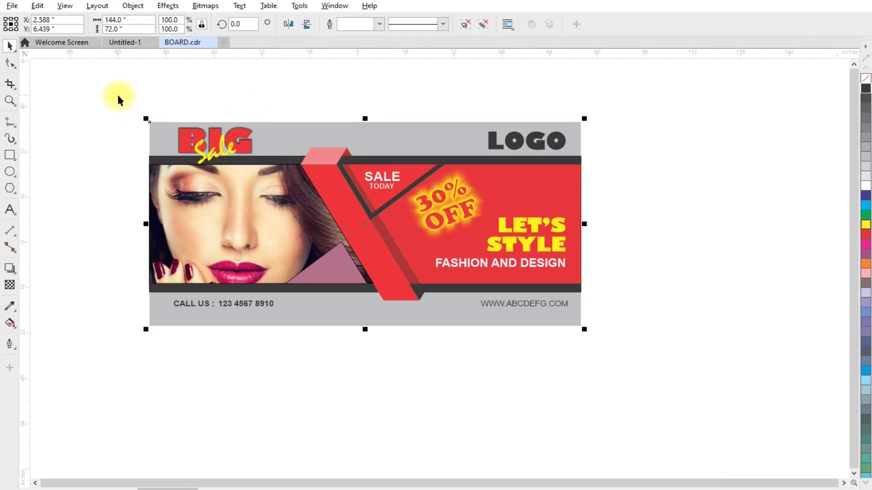
left_click_drag(117, 95, 616, 345)
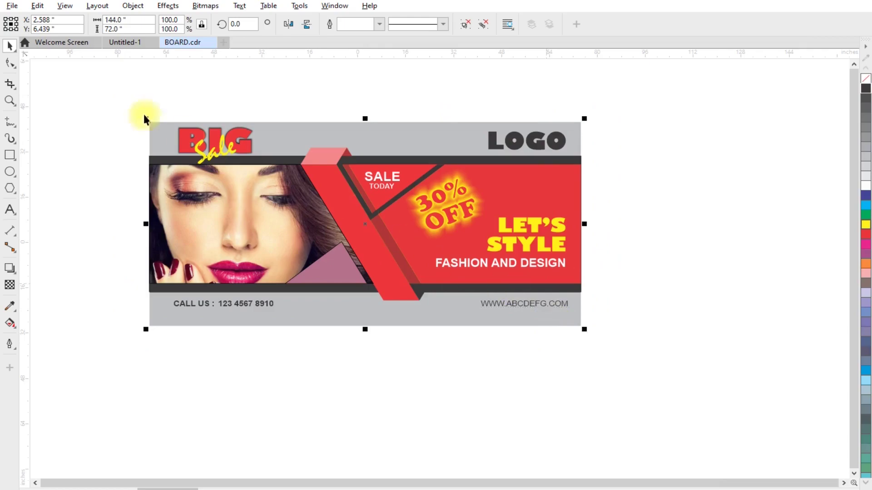
Step: Set up a JPG - JPEG Bitmaps export of the selected banner named BOARD PRINT
left_click(13, 6)
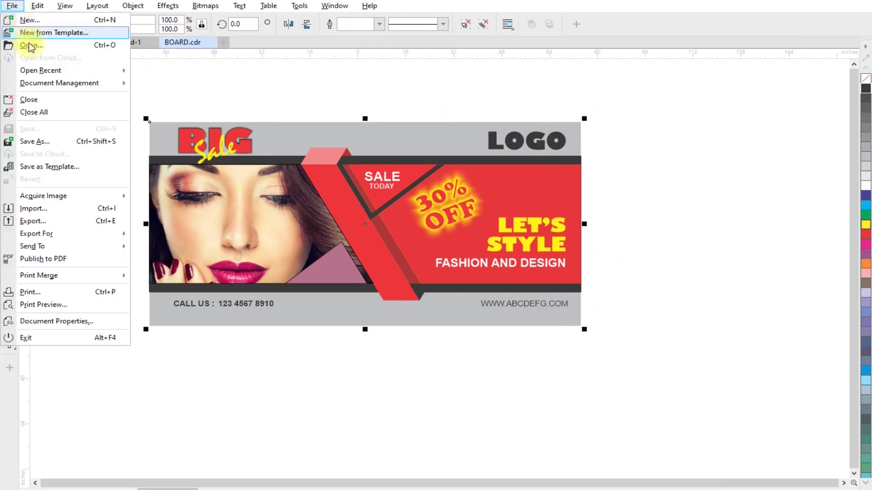
left_click(90, 220)
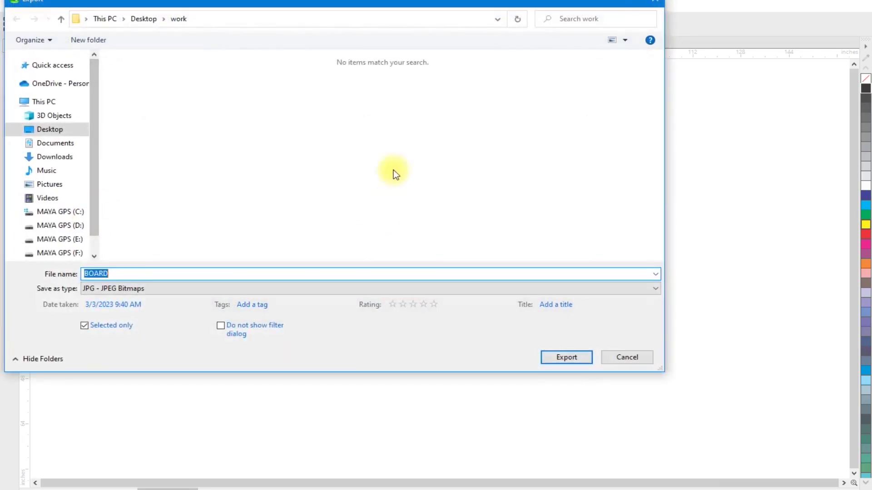
left_click_drag(375, 4, 404, 20)
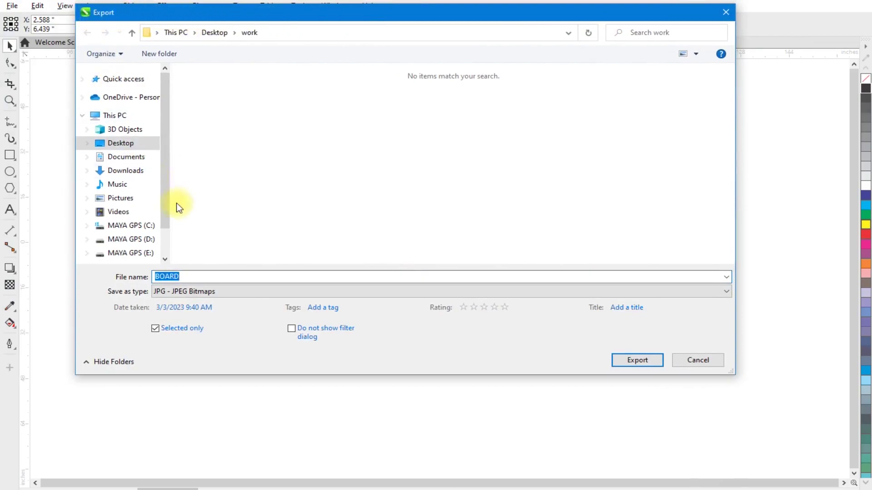
left_click(202, 279)
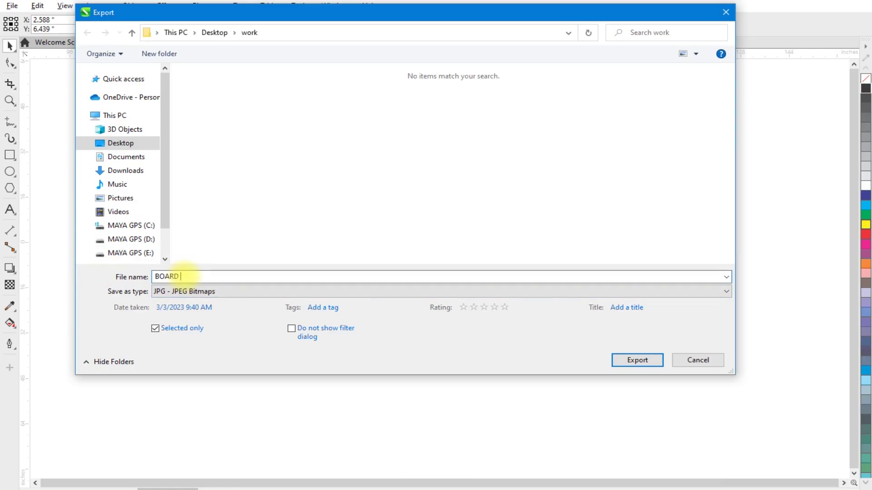
type("PRINT")
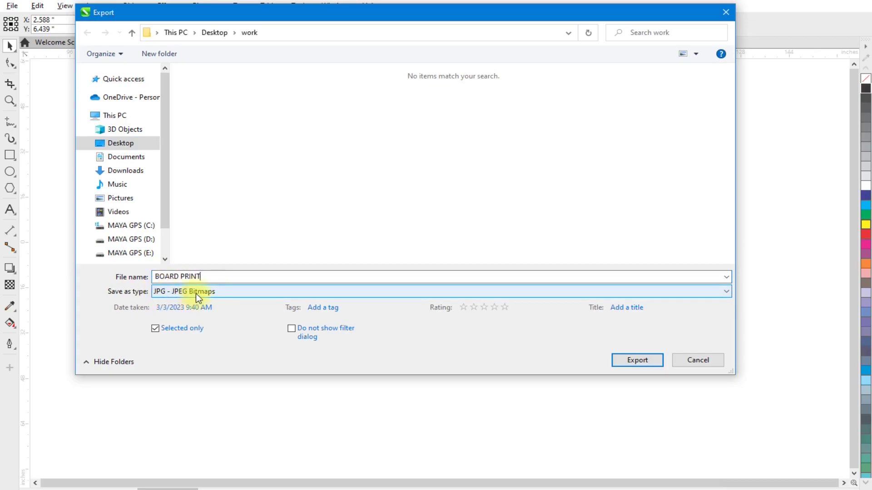
left_click(236, 294)
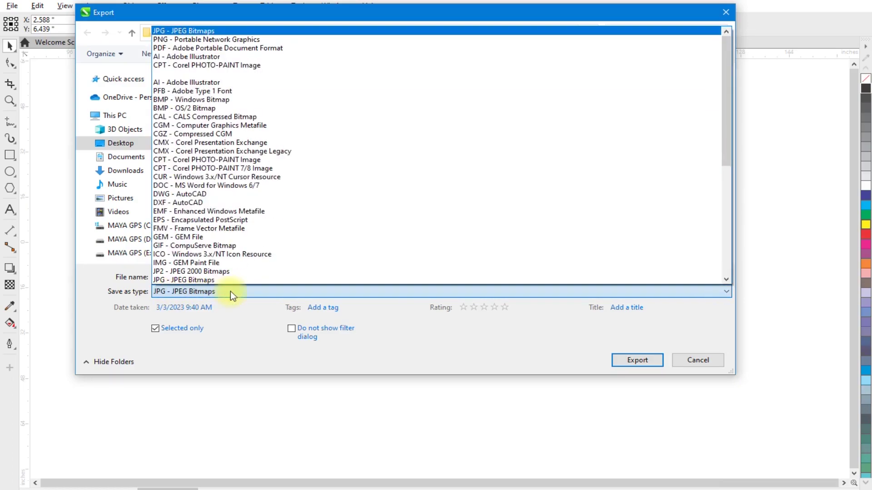
left_click(227, 292)
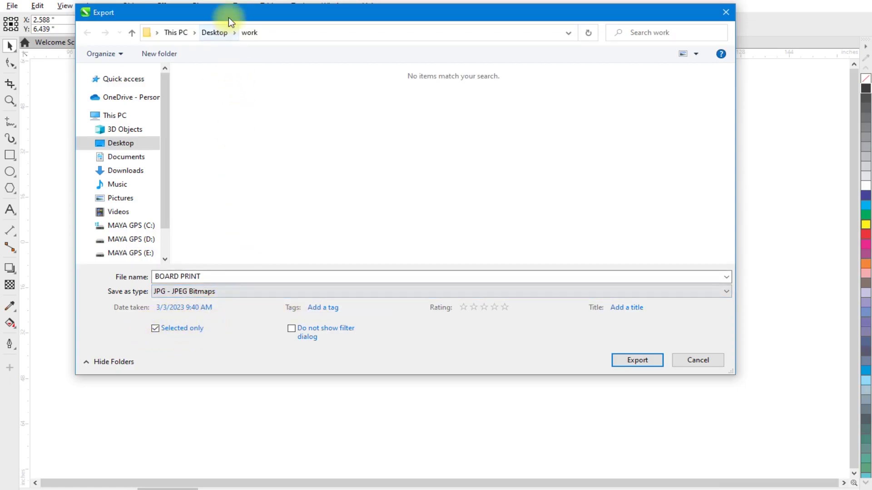
mouse_move(228, 17)
left_mouse_down()
mouse_move(448, 109)
mouse_move(329, 78)
left_mouse_up()
Step: Export BOARD PRINT with Maintain size at 144 × 72 inches and resolution 72
left_click(635, 402)
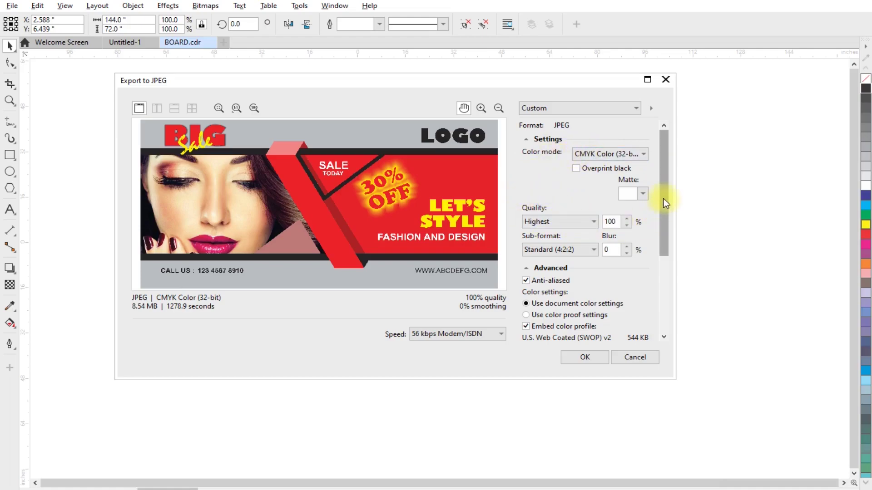
left_click_drag(664, 173, 664, 277)
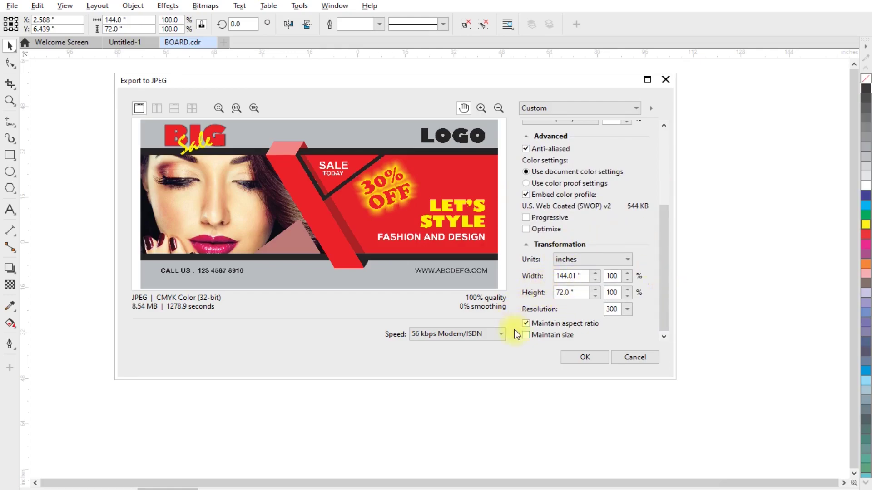
left_click(527, 336)
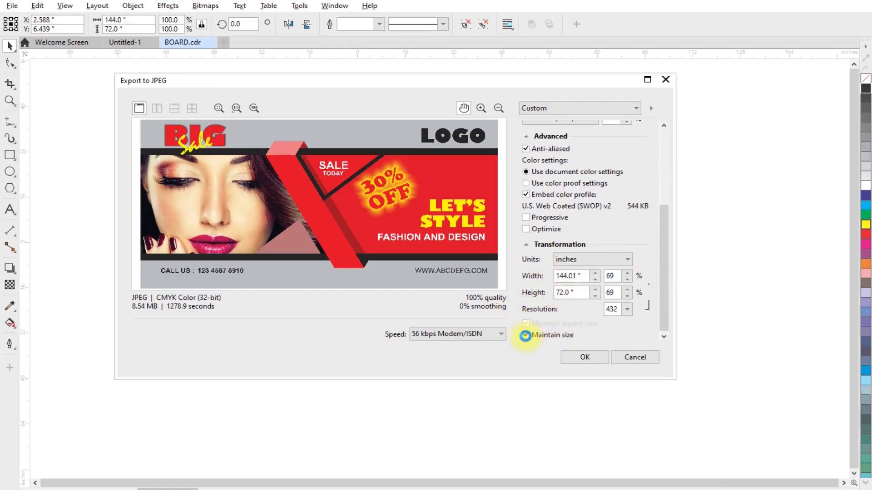
left_click(570, 277)
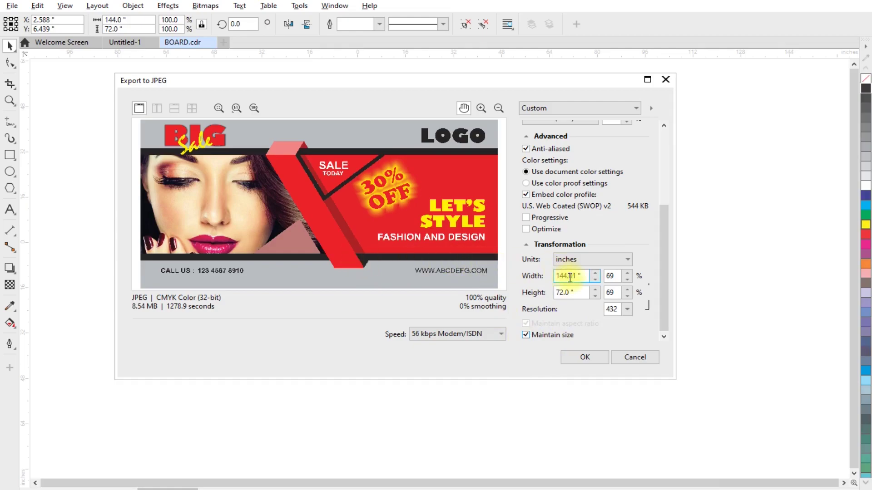
left_click(628, 311)
left_click(613, 322)
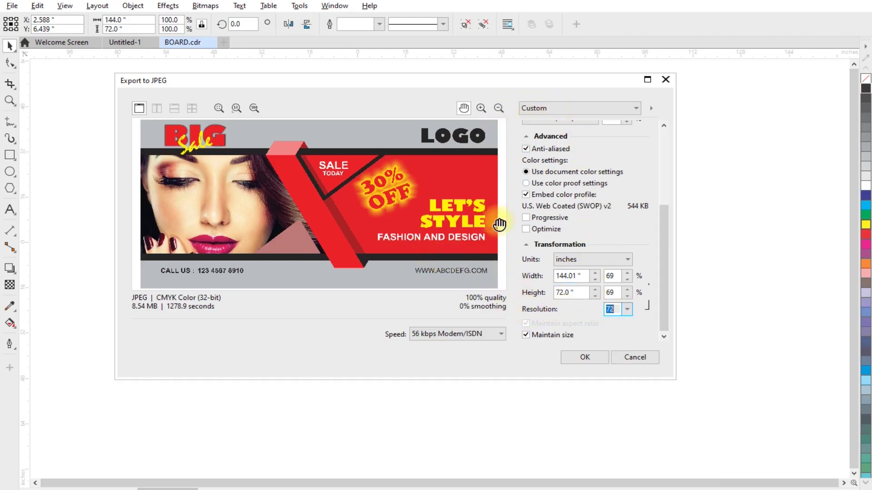
left_click(584, 358)
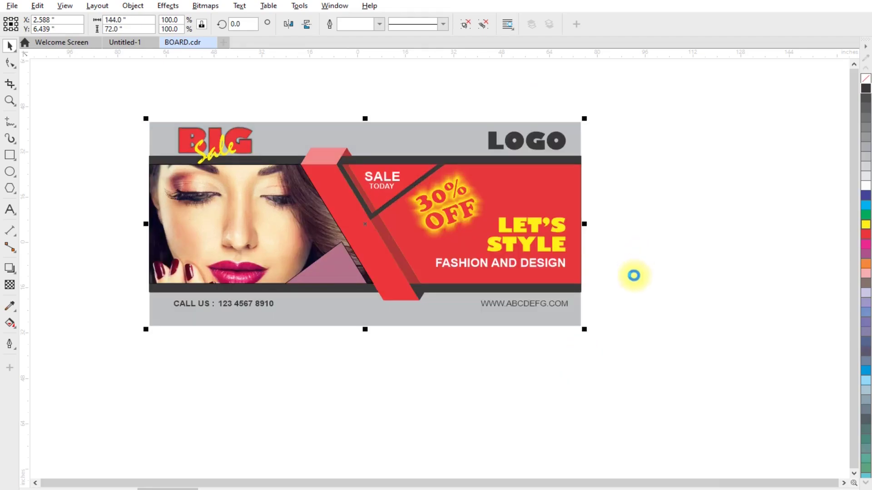
Step: Import the BOARD PRINT image and place it below the original banner
scroll(278, 233, "up", 1)
left_click(89, 244)
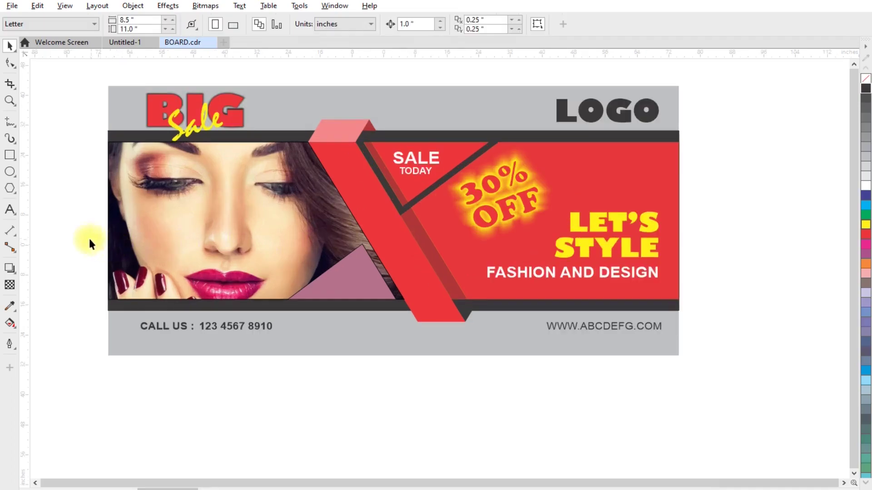
right_click(72, 228)
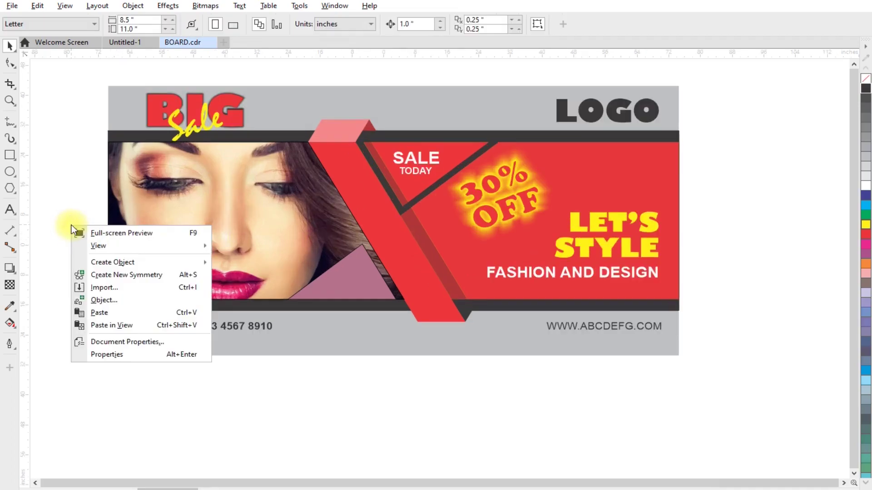
left_click(98, 288)
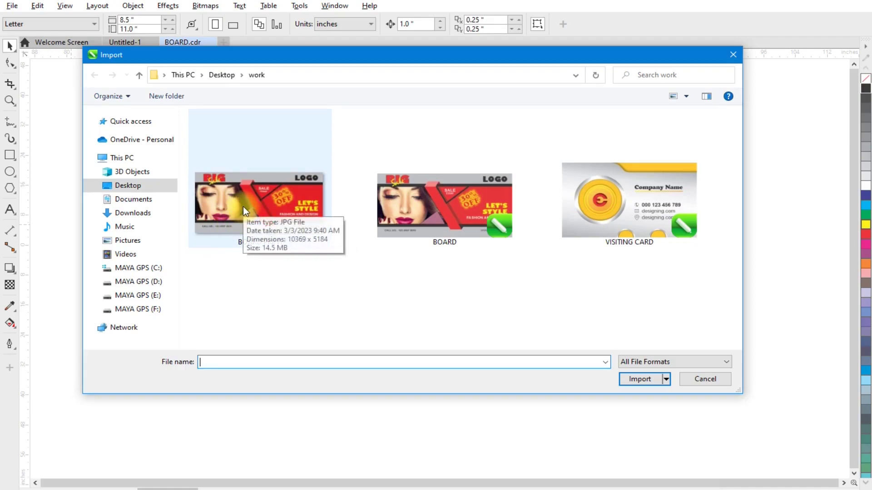
mouse_move(259, 204)
double_click(246, 203)
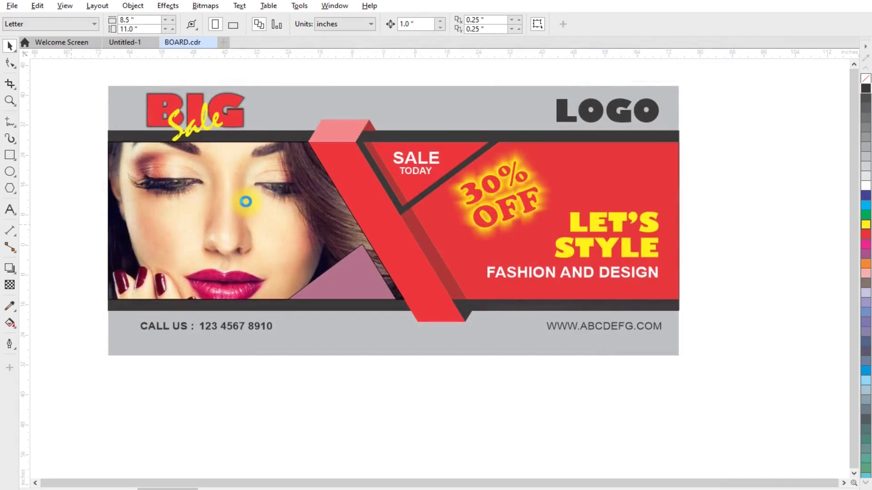
key("Return")
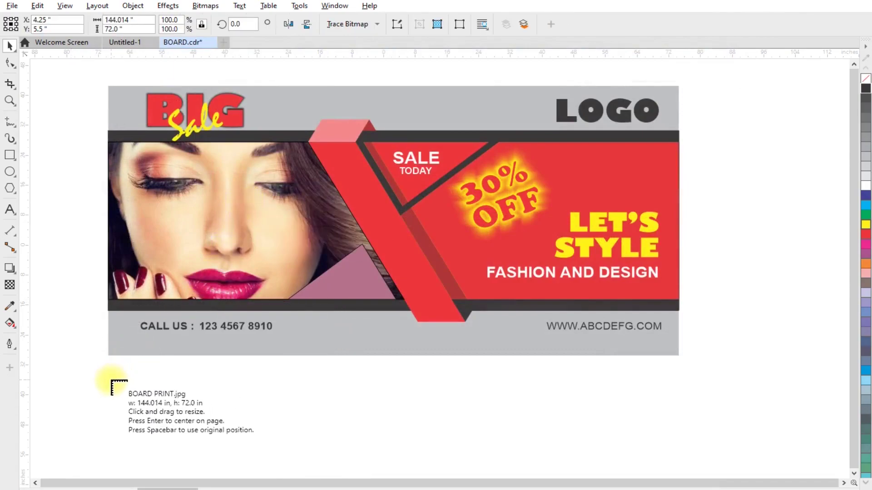
left_click(111, 381)
Step: Compare the two banners, then delete both, leaving the page empty
scroll(360, 230, "down", 1)
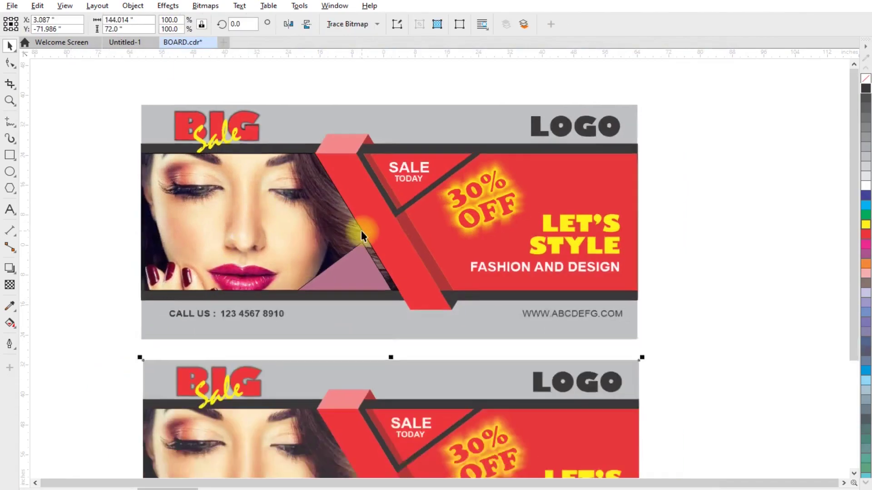
scroll(360, 230, "down", 2)
scroll(390, 420, "up", 1)
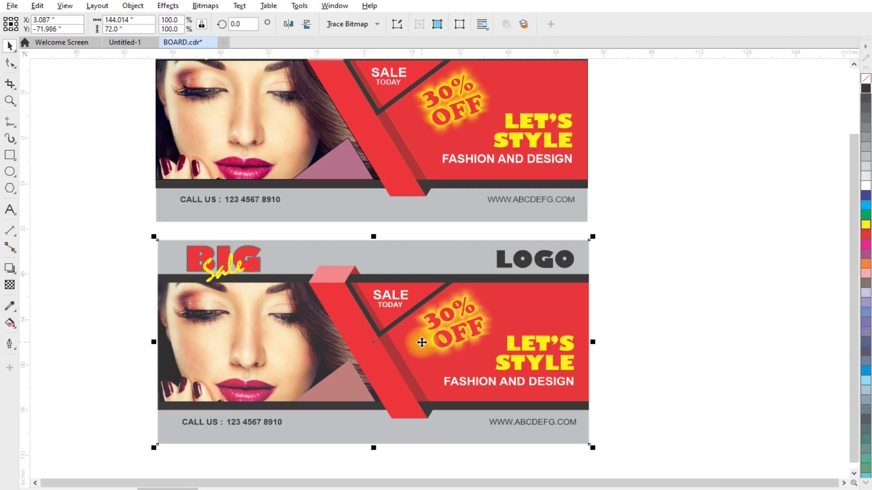
scroll(200, 289, "down", 1)
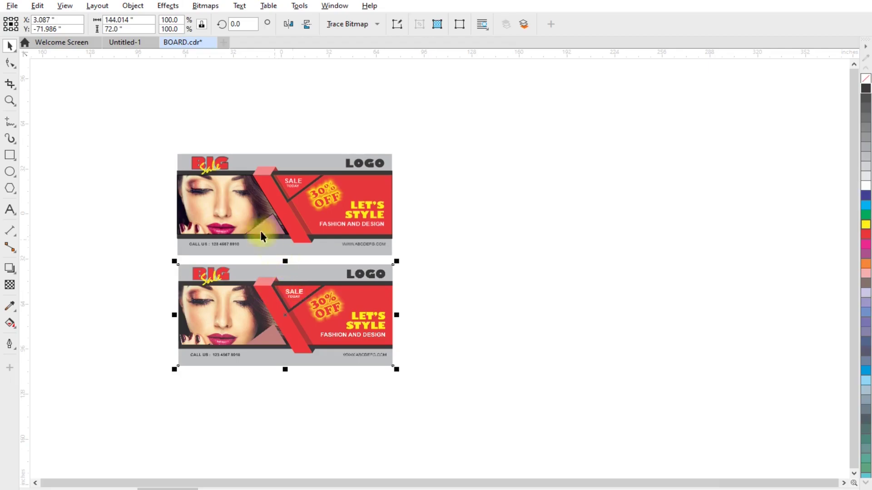
key("Delete")
left_click_drag(155, 130, 399, 286)
key("Delete")
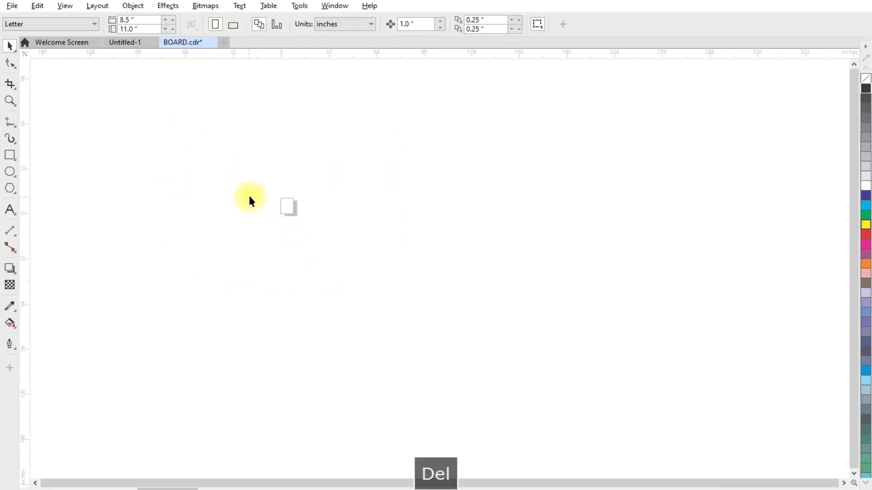
Step: Open VISITING CARD.cdr and marquee-select the whole business card design
left_click(12, 5)
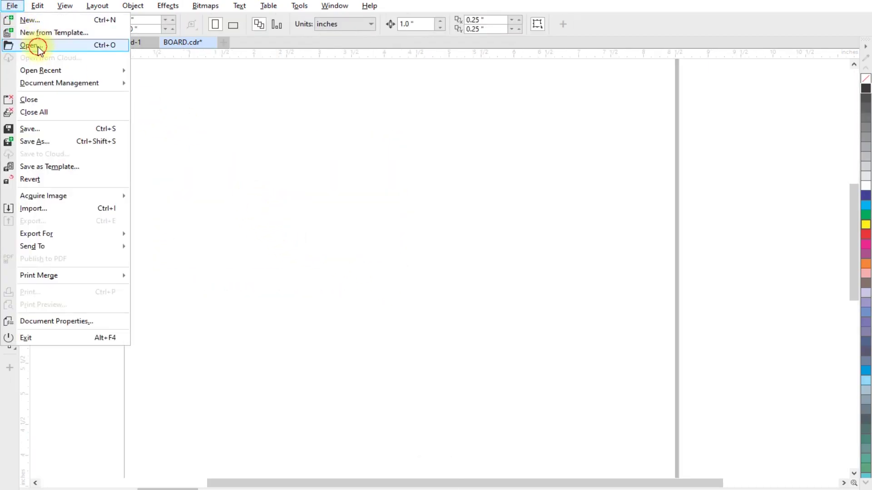
left_click(37, 46)
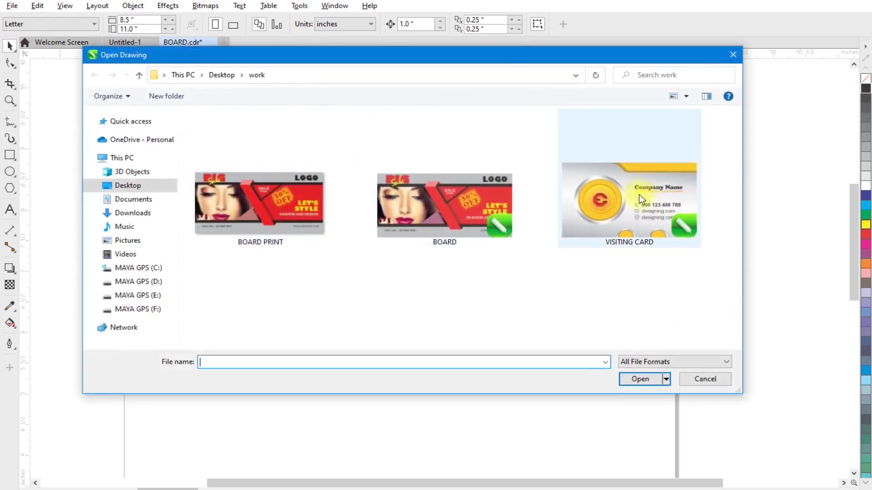
double_click(641, 189)
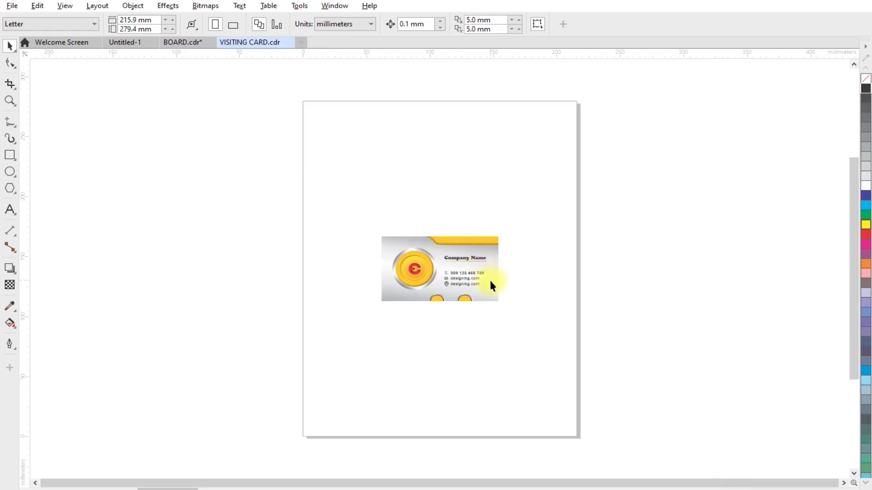
scroll(459, 288, "up", 2)
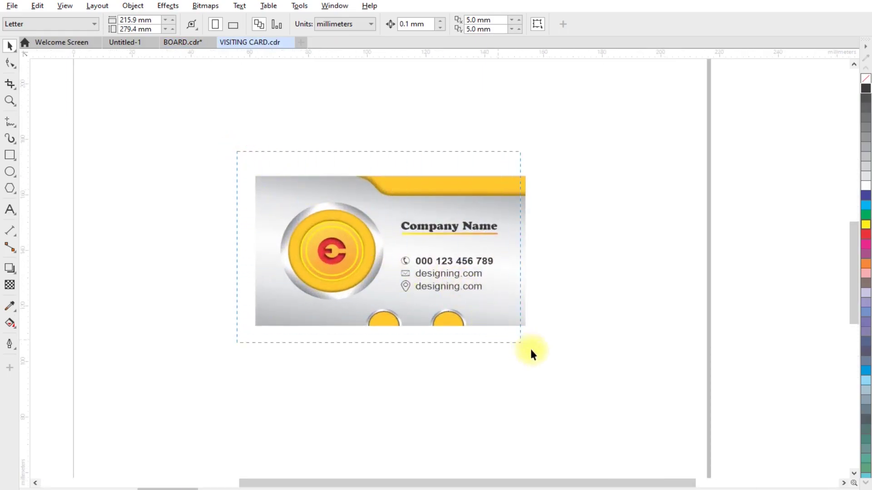
left_click_drag(236, 154, 530, 347)
Step: Set up a JPG export of the selected card with file name VISITING CARD PRINT
left_click(10, 7)
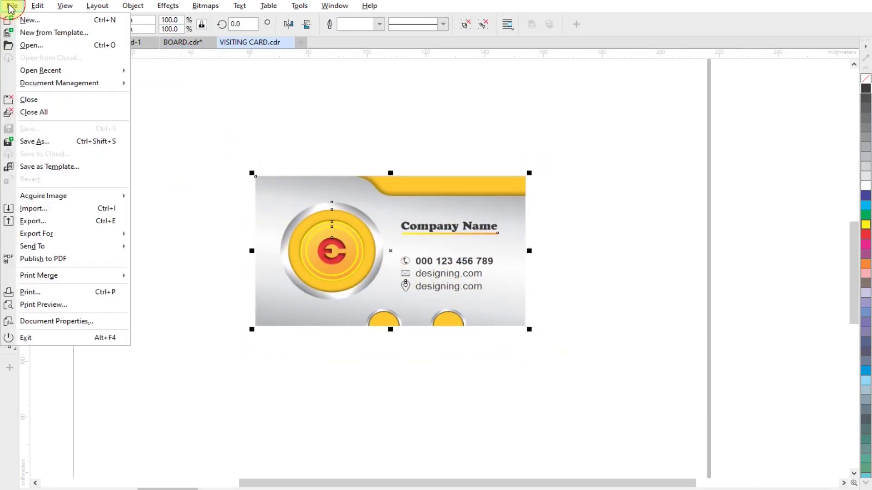
left_click(59, 222)
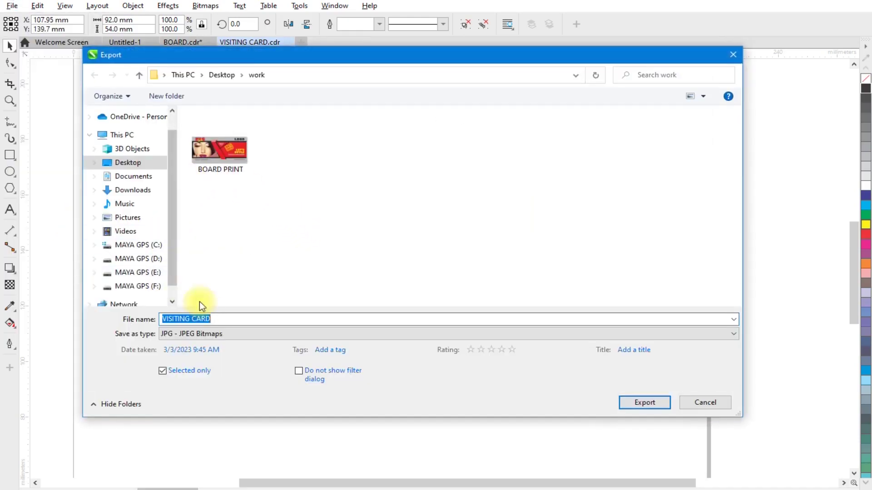
left_click(234, 321)
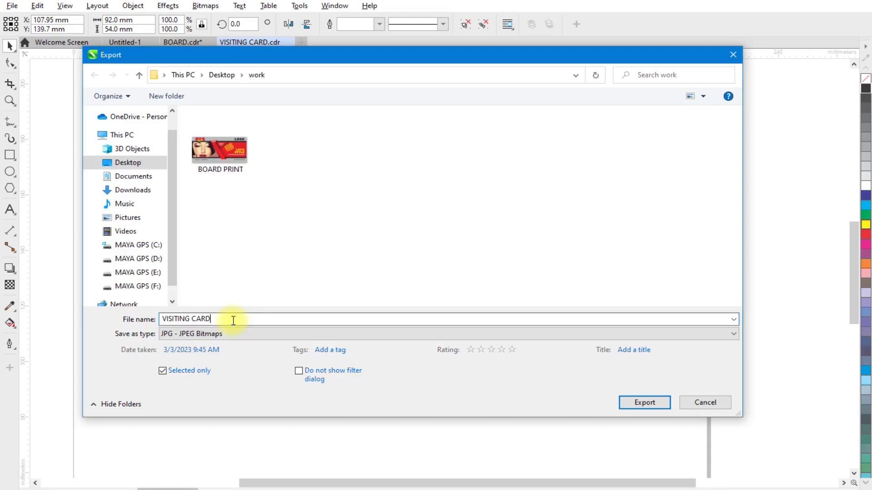
type(" P")
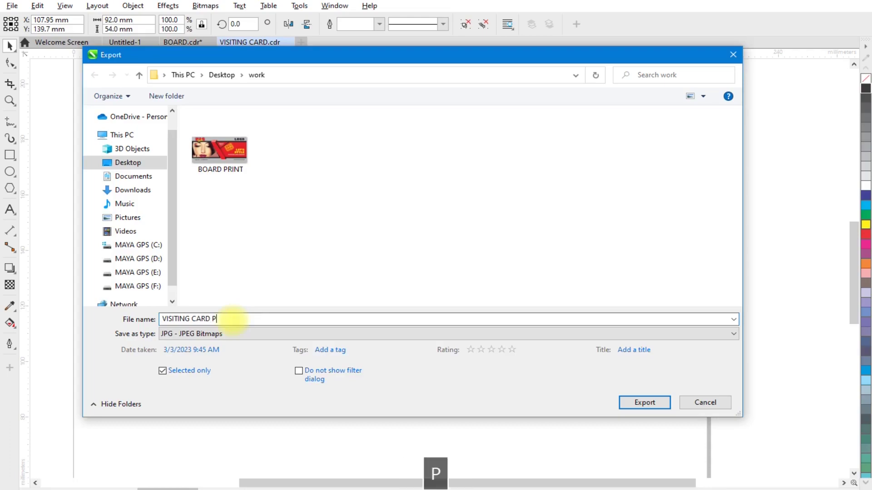
type("RINT")
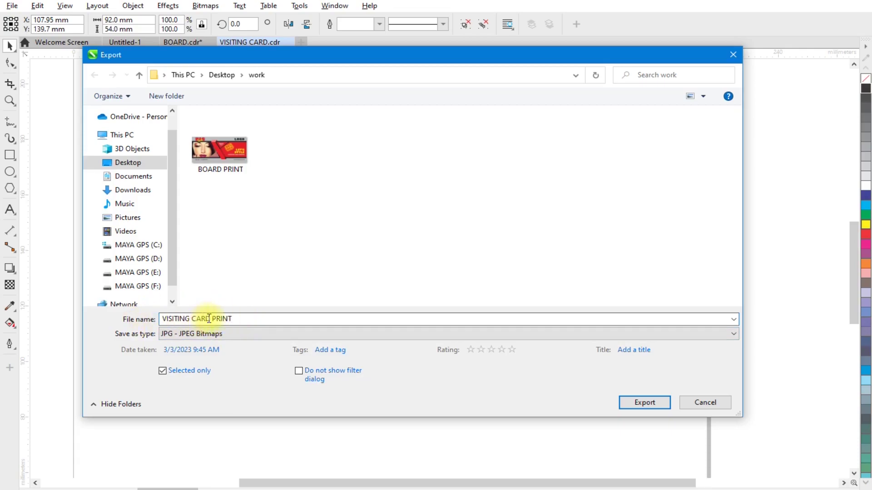
left_click(246, 317)
Step: Export the card as a CMYK, quality-100 JPEG at 300 resolution, keeping 92.12 × 54.02 mm
left_click(625, 404)
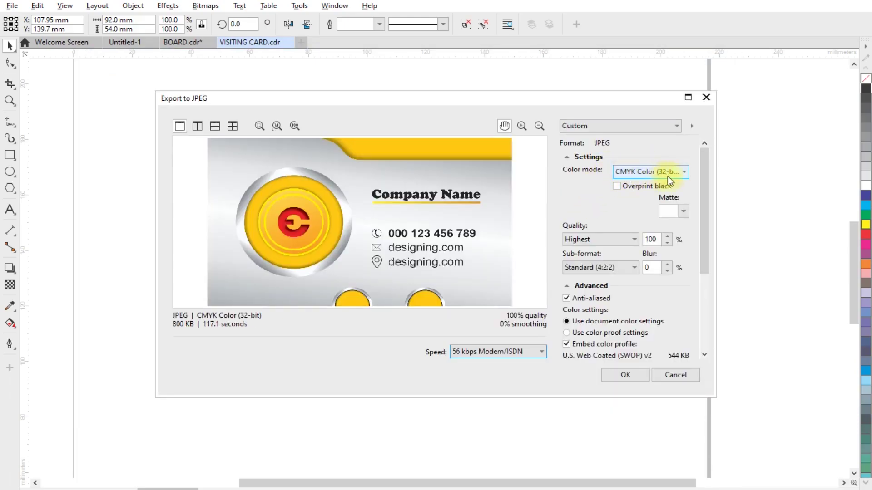
left_click_drag(706, 175, 706, 280)
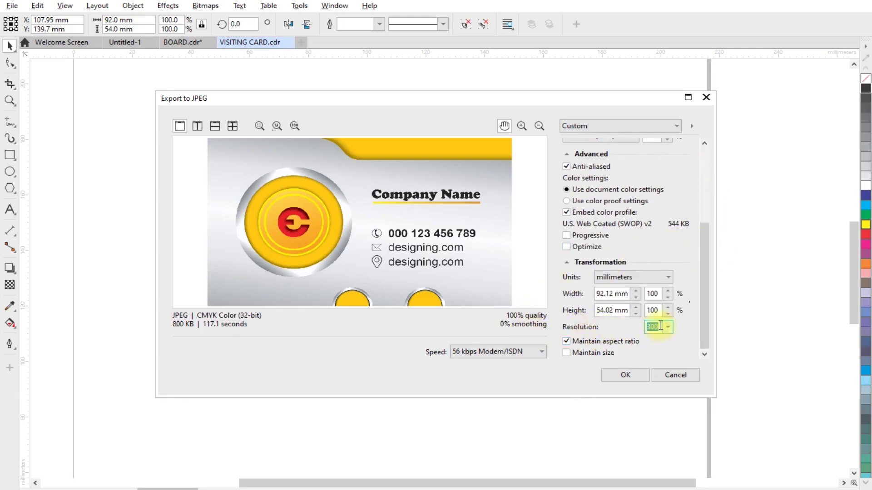
left_click(566, 353)
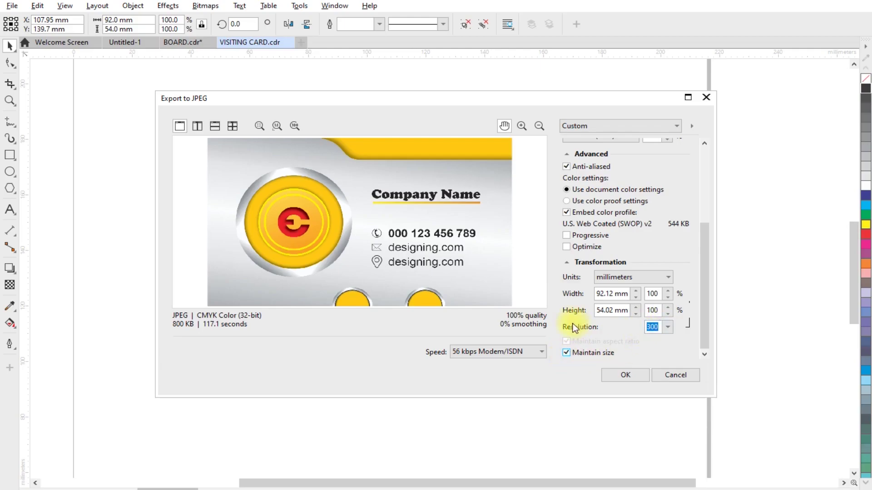
left_click(625, 375)
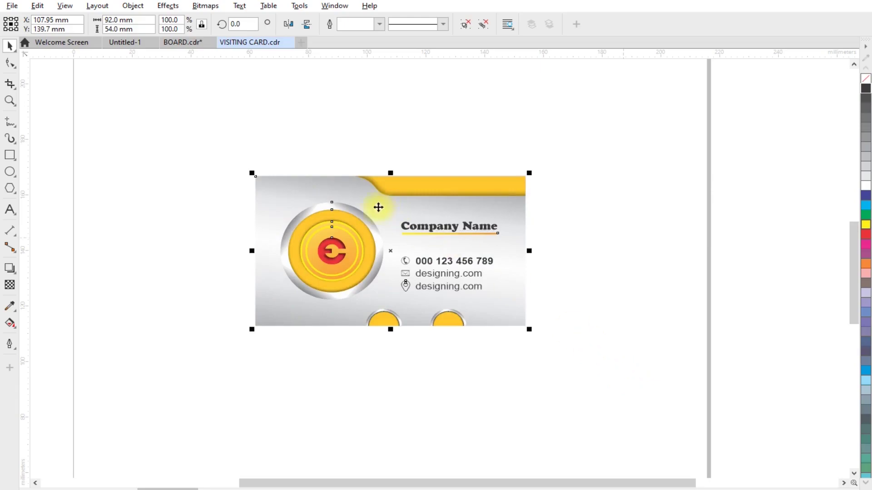
Step: Import VISITING CARD PRINT.jpg (92.117 × 54.017 mm) and place it below the original card
scroll(369, 167, "down", 1)
scroll(367, 336, "up", 1)
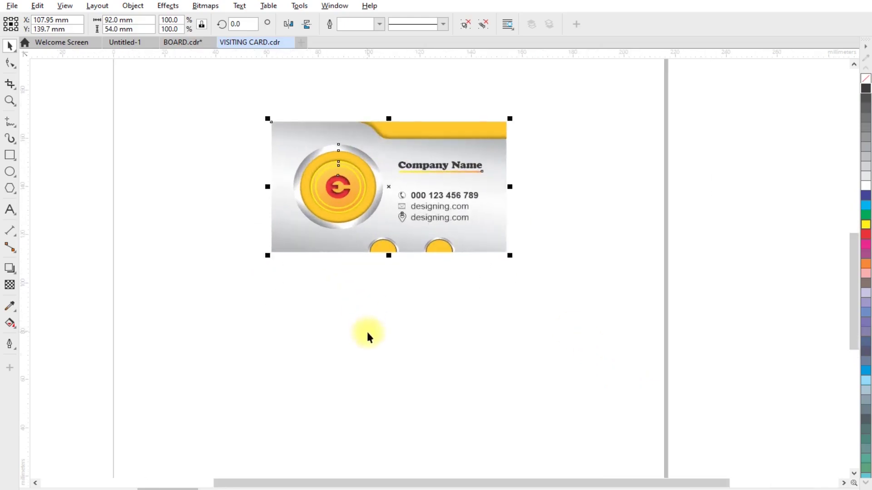
right_click(250, 290)
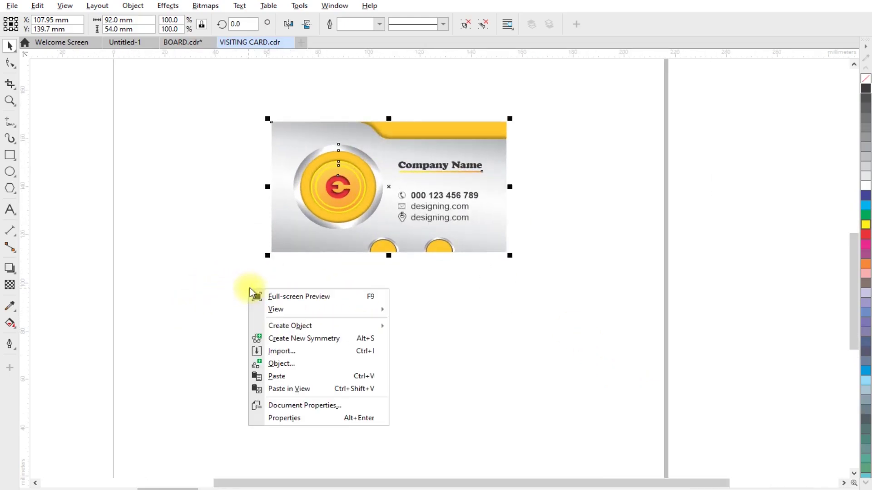
left_click(277, 351)
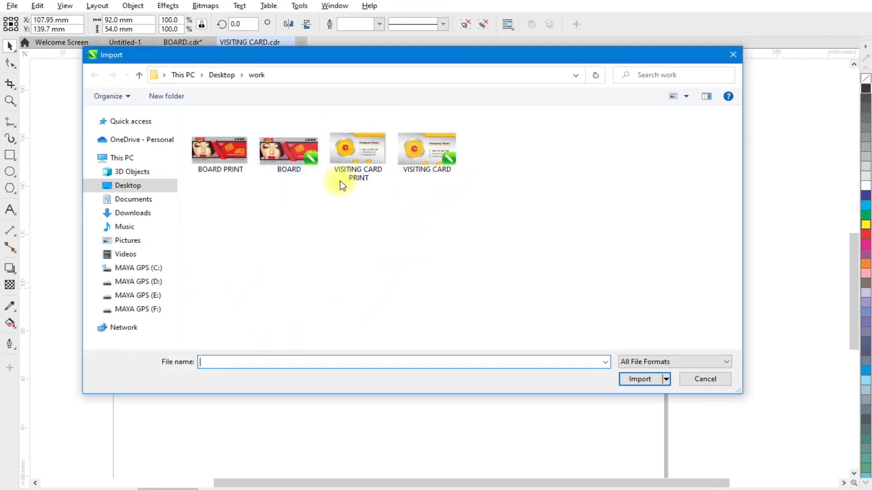
double_click(361, 149)
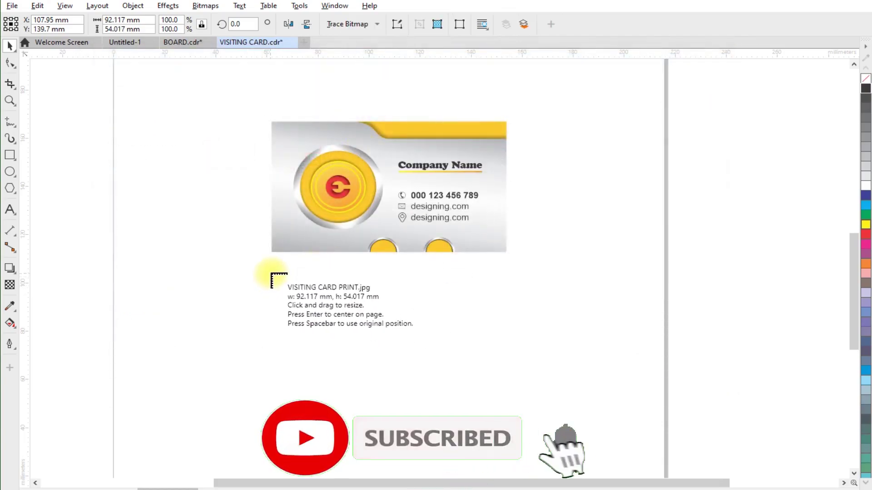
left_click(270, 273)
scroll(398, 376, "up", 1)
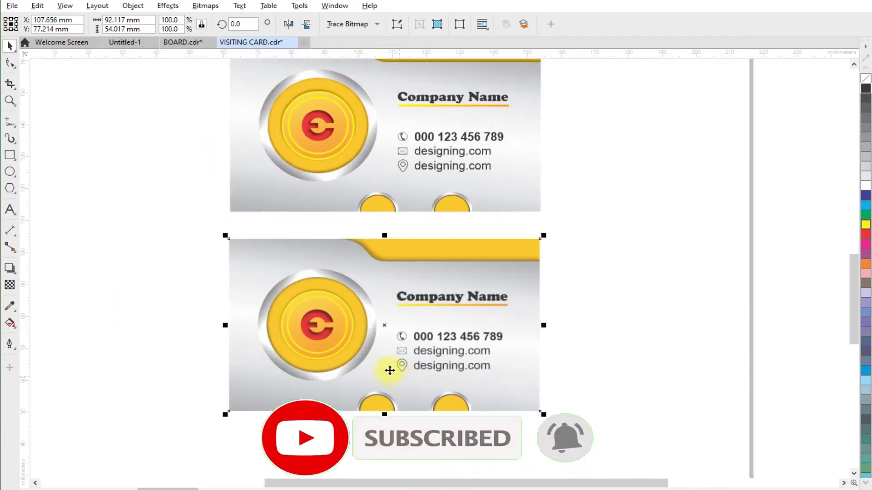
scroll(384, 371, "down", 1)
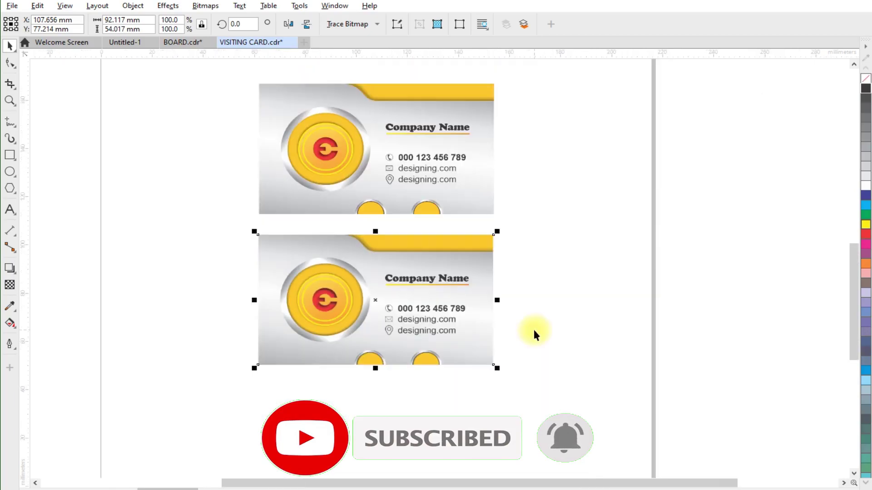